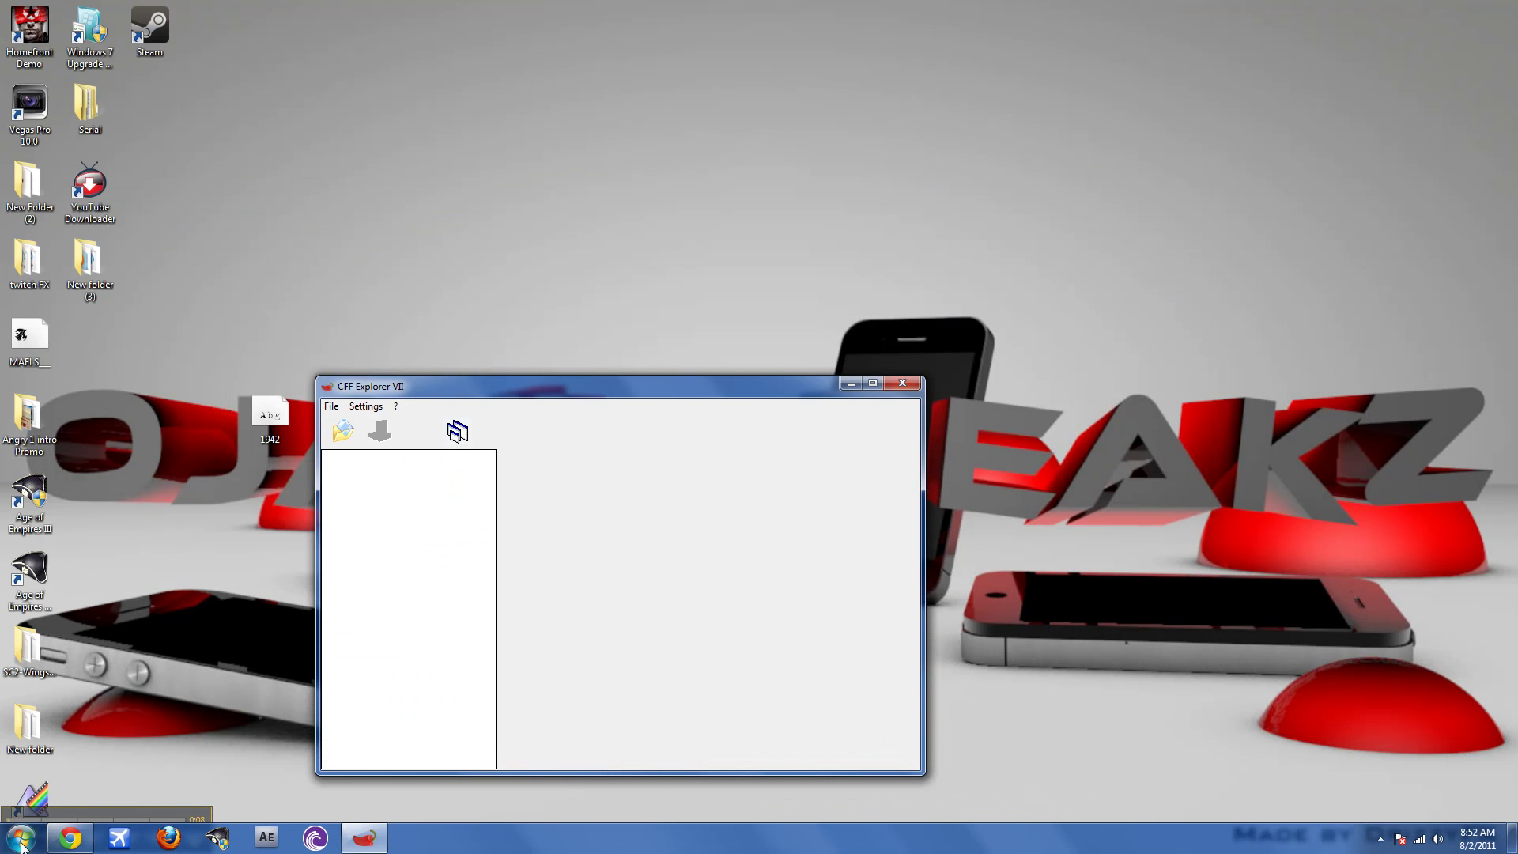
Step: Launch CFF Explorer from the Start menu as administrator and bring up File > Open
click(22, 839)
right_click(92, 654)
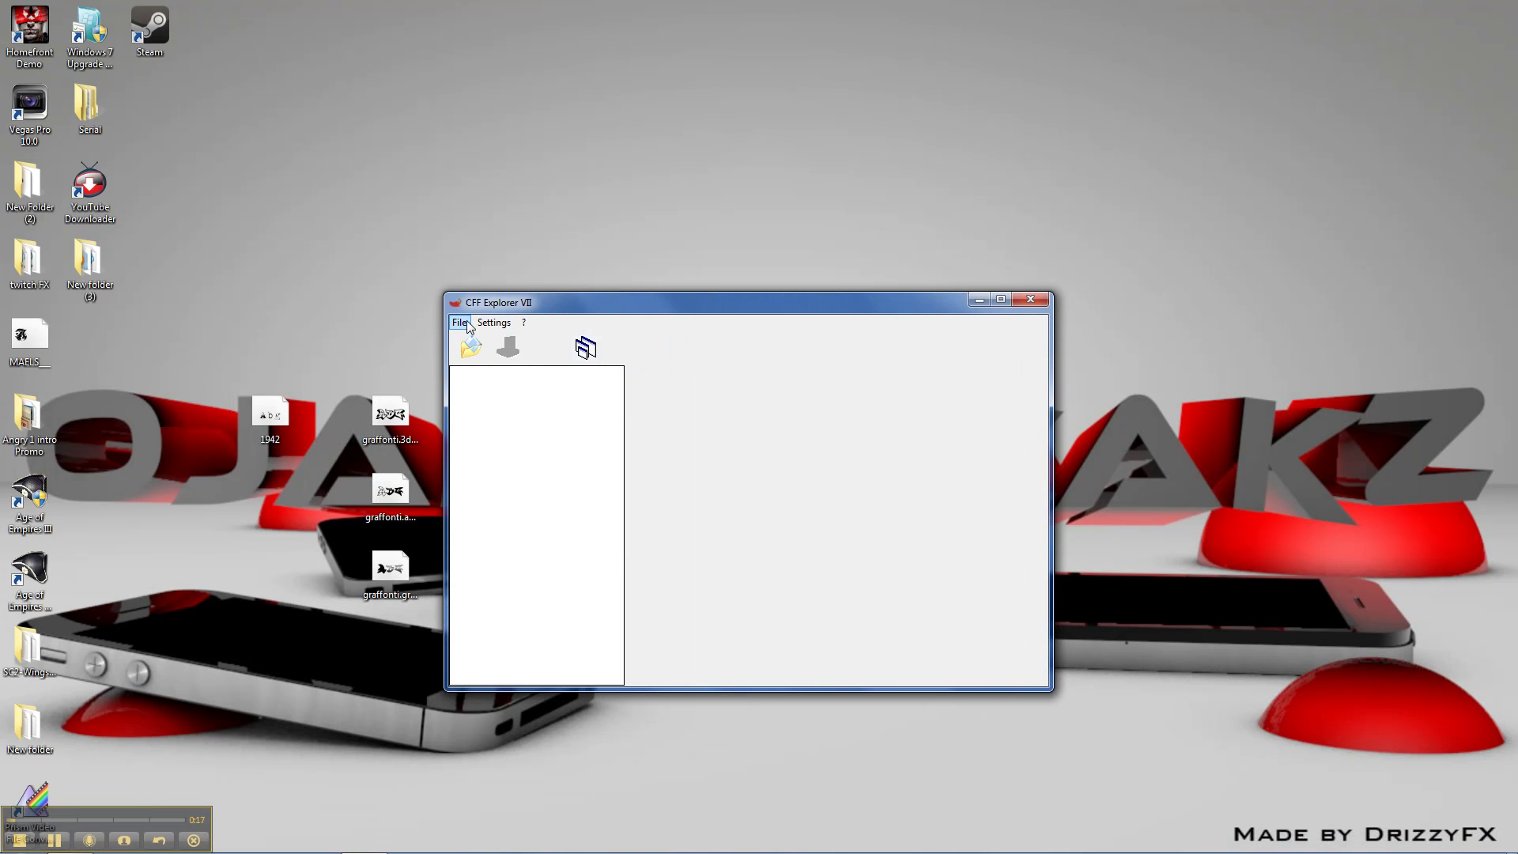
click(460, 323)
click(480, 341)
Step: Browse to C:\Program Files\Sony\Vegas Pro 9.0 in the file dialog
click(514, 666)
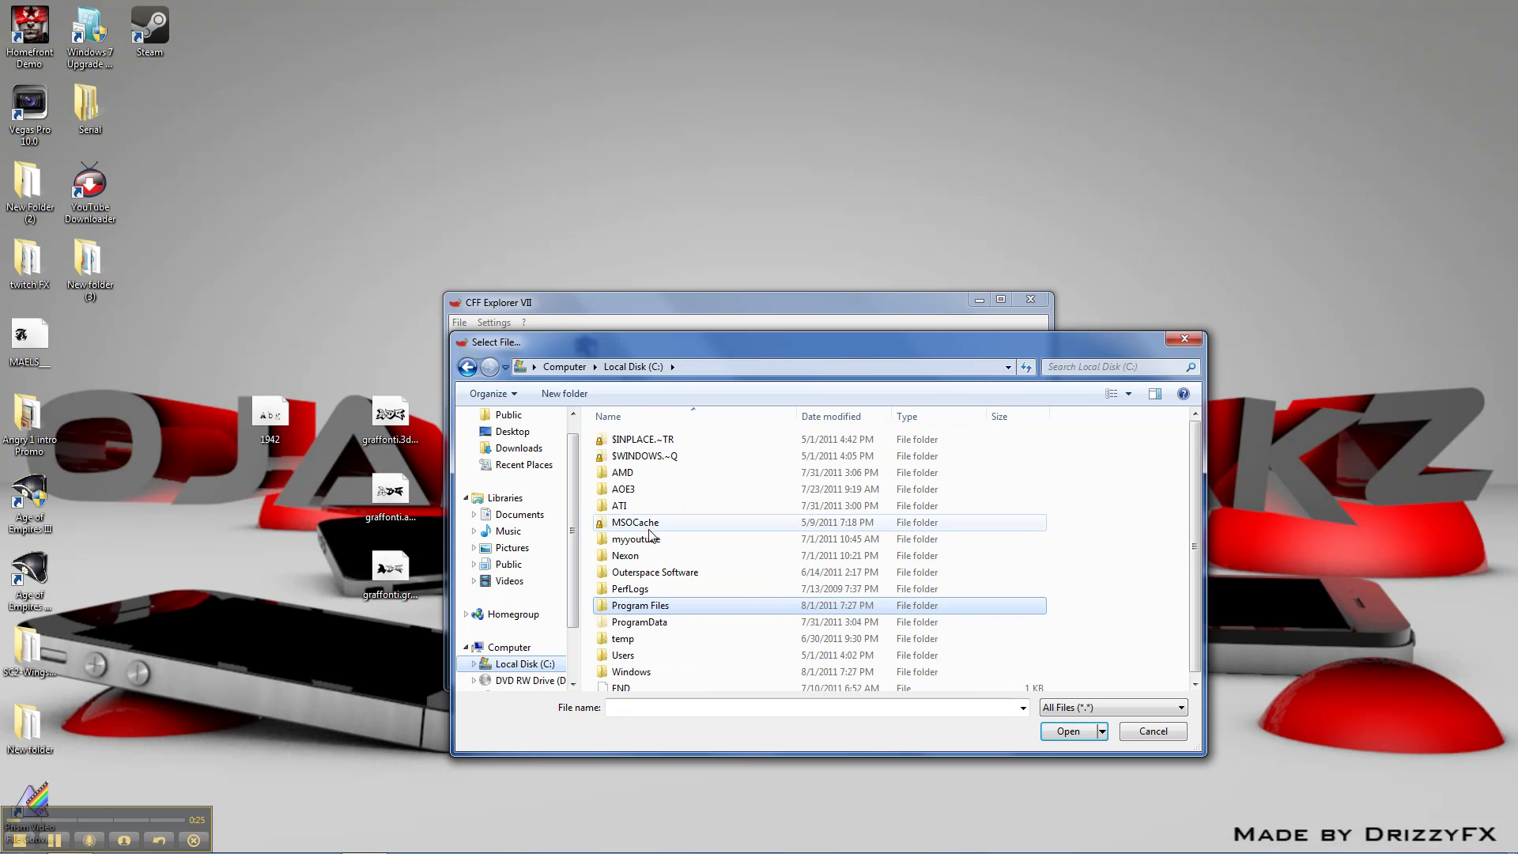
double_click(652, 605)
drag(1196, 444, 1196, 598)
double_click(631, 553)
double_click(641, 457)
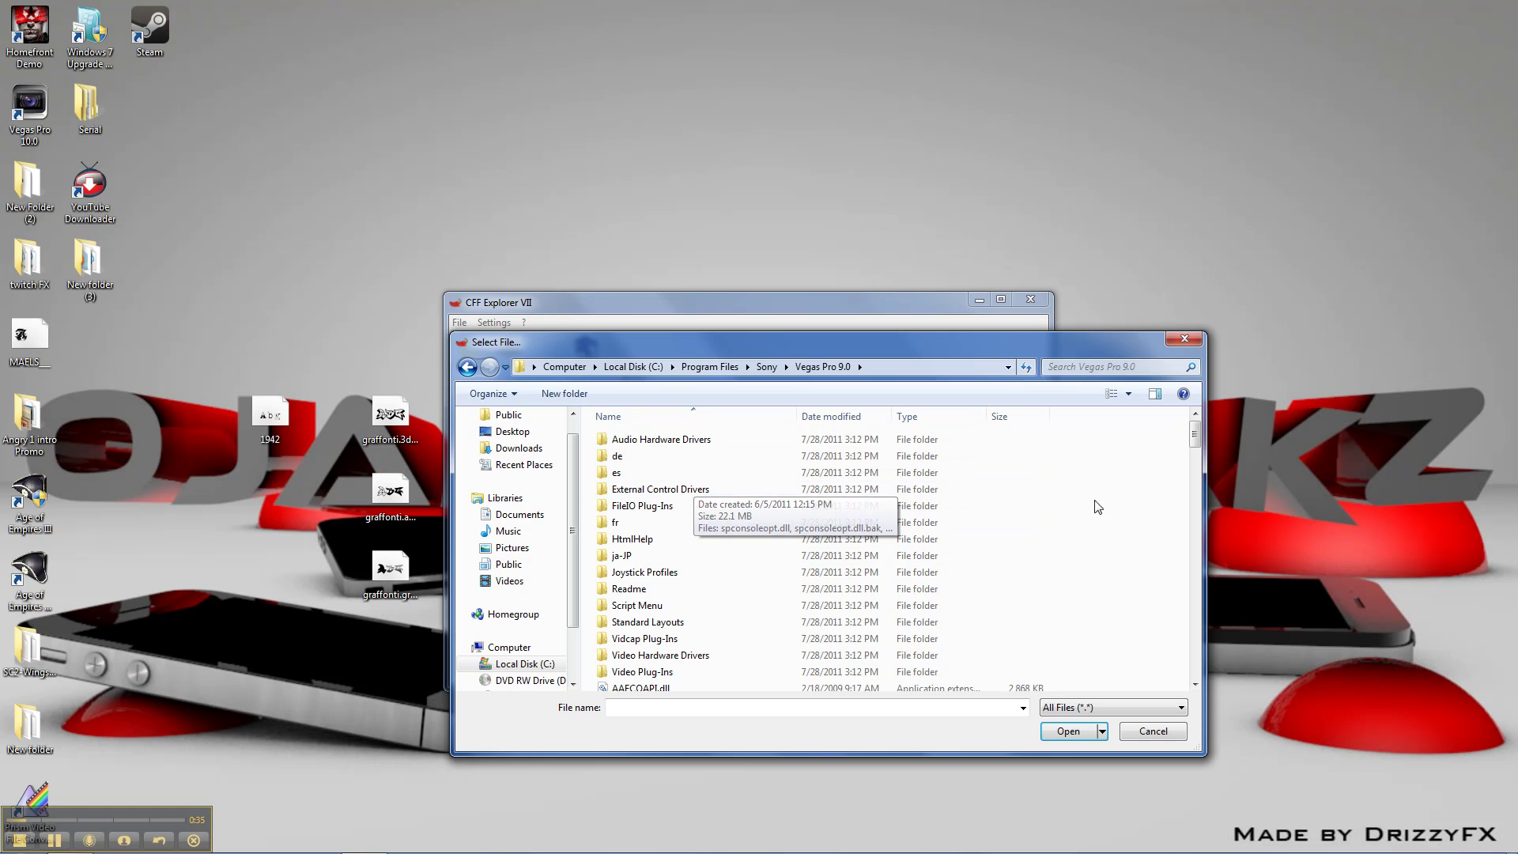